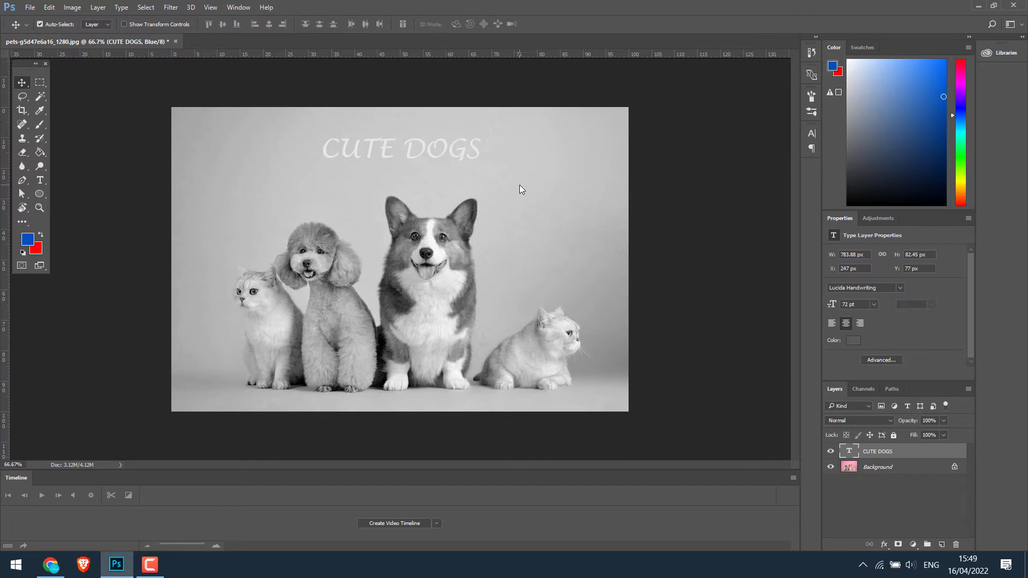
# Nudge the CUTE DOGS text right twice, then undo to restore its position
pyautogui.press('ctrl')
pyautogui.press('Right')
pyautogui.press('Right')
pyautogui.press('Right')
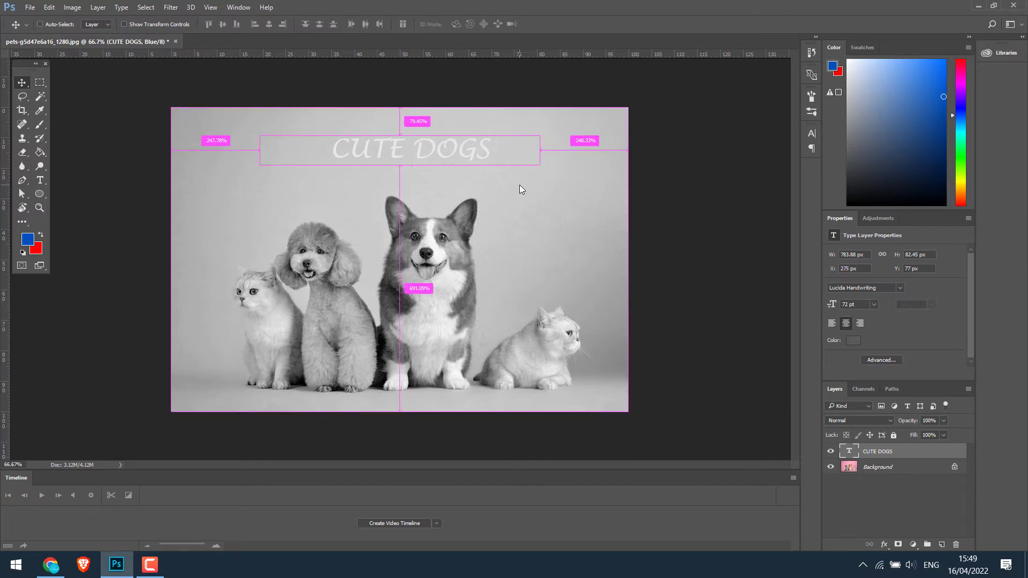
pyautogui.press('Right')
pyautogui.press('Right')
pyautogui.press('Right')
pyautogui.hotkey('ctrl', 'z')
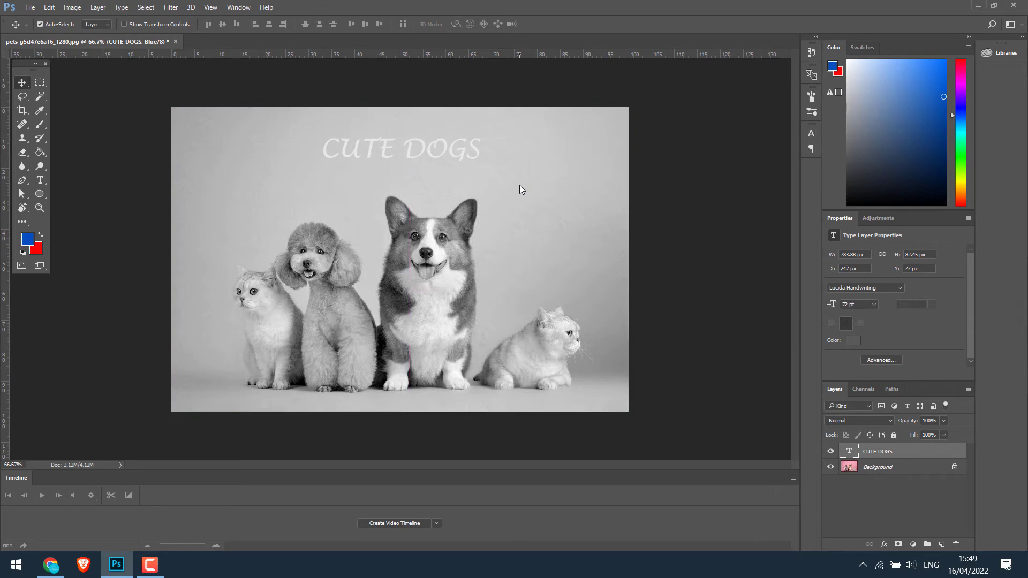
# View the Green channel, then the Red channel alone in grayscale
pyautogui.press('ctrl')
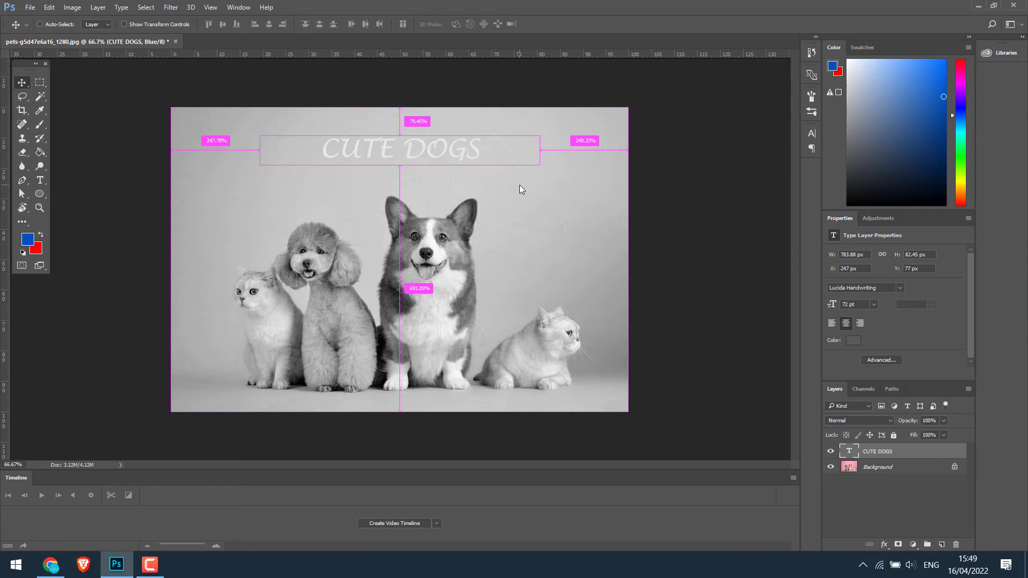
pyautogui.hotkey('ctrl', '4')
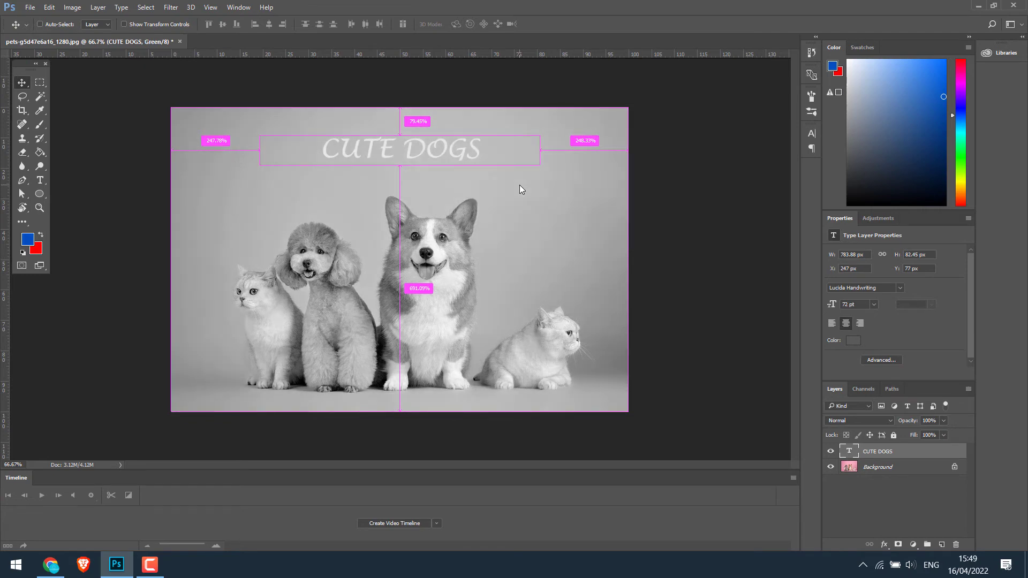
pyautogui.hotkey('ctrl', '3')
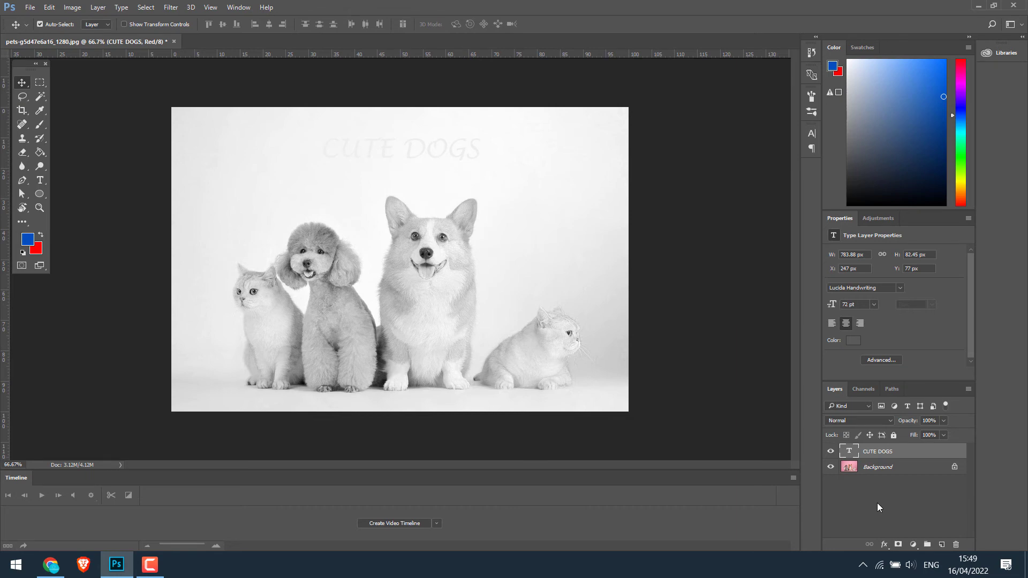
# Return to the RGB composite view (Ctrl+2) with the pink background and white title
pyautogui.press('ctrl')
pyautogui.hotkey('ctrl', '2')
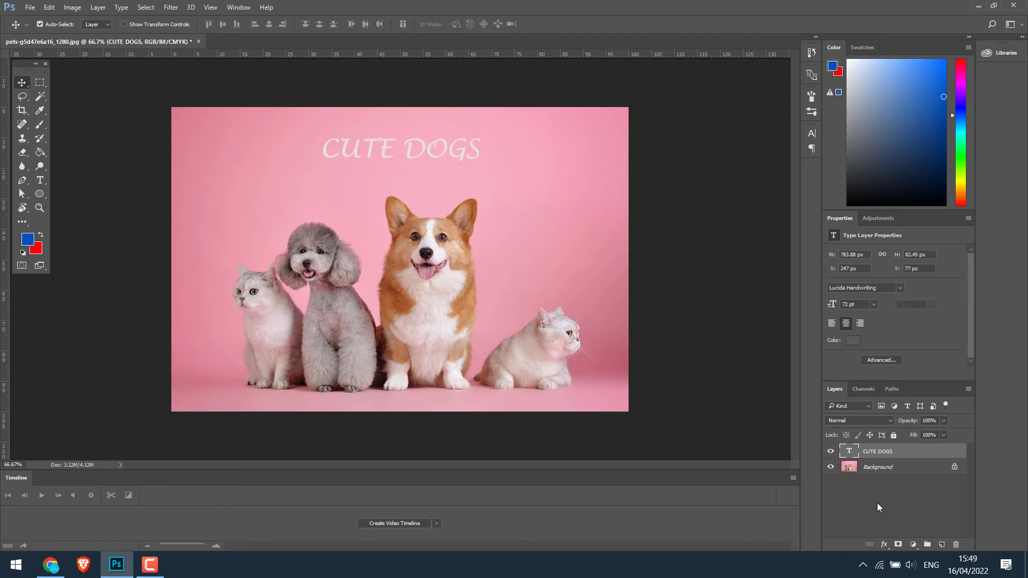
# Step from the Green channel to the Blue channel in grayscale
pyautogui.press('ctrl')
pyautogui.hotkey('ctrl', '3')
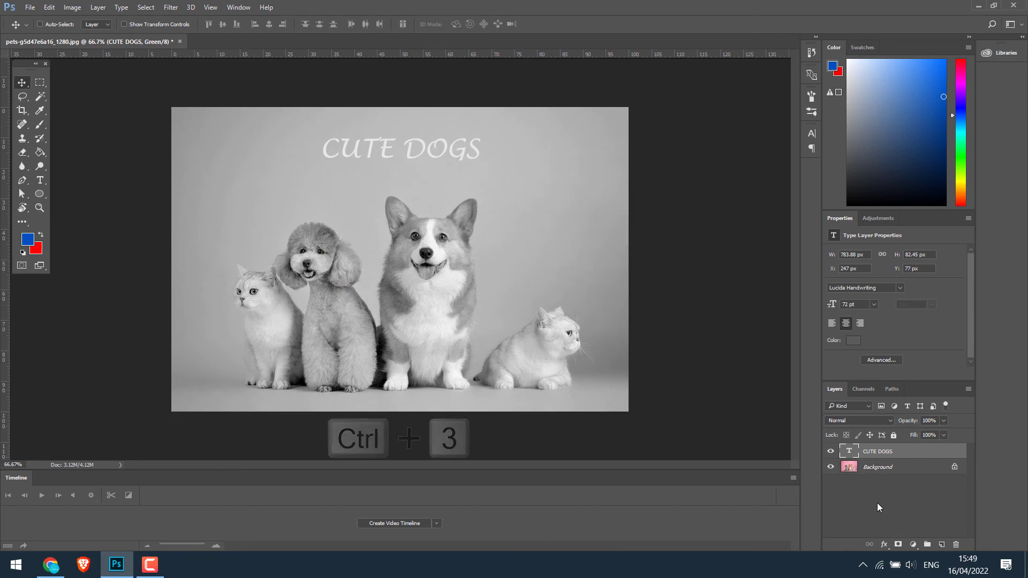
pyautogui.hotkey('ctrl', '4')
pyautogui.hotkey('ctrl', '5')
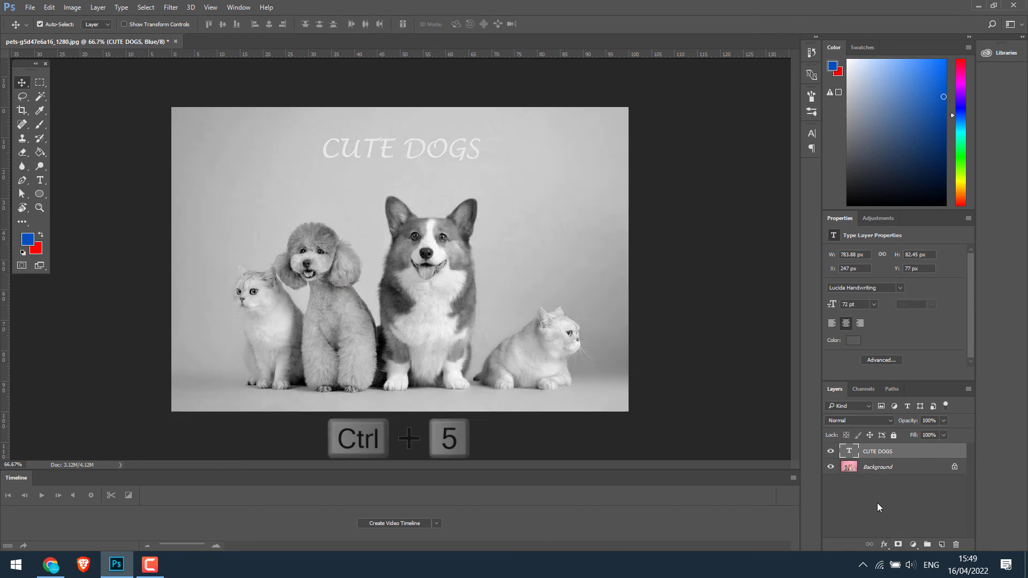